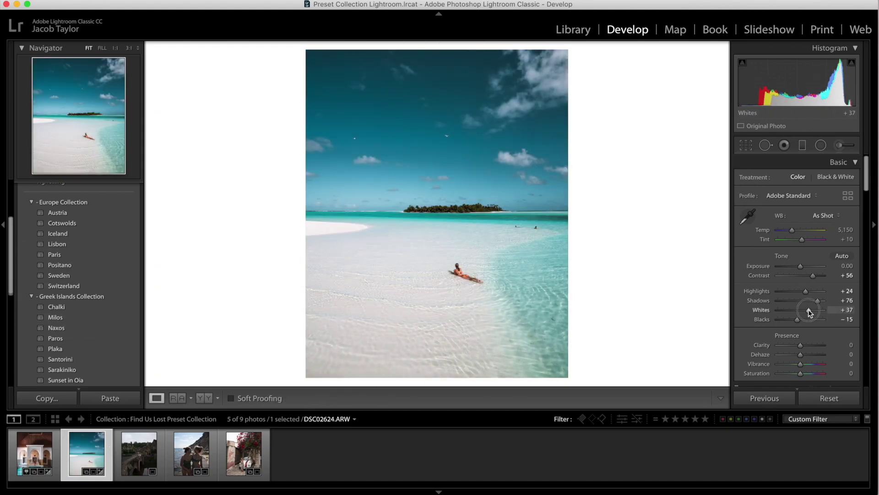
Give the two-women beach photo the Paros preset, open the indoor pool photo, and lift Shadows to +56.
click(89, 259)
click(192, 453)
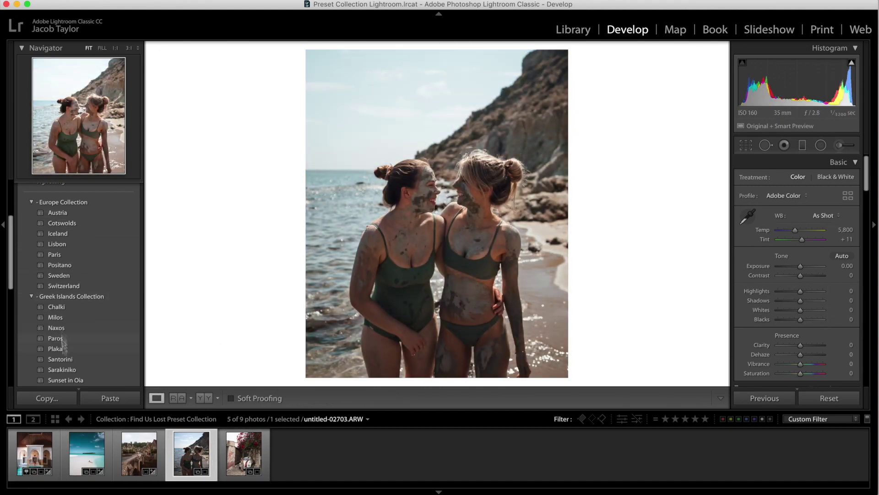
click(55, 338)
click(244, 453)
drag(801, 300, 813, 302)
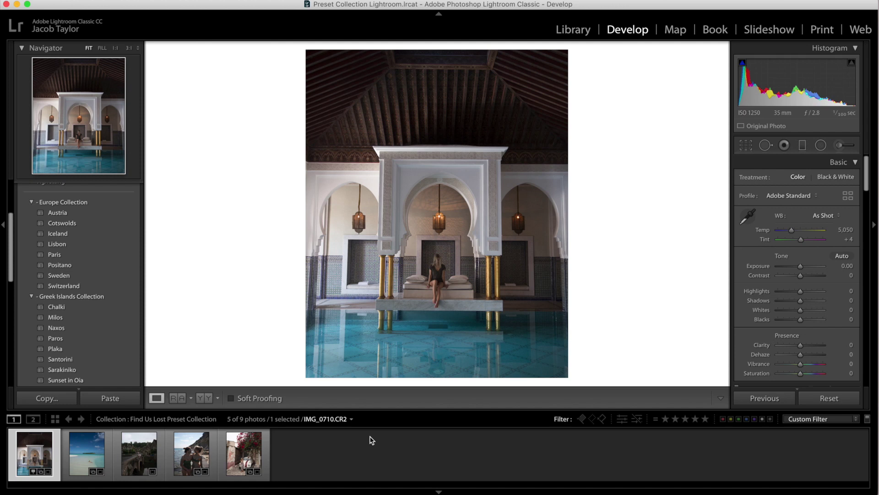
Crop the pool photo to a 4 x 5 frame, tilting it slightly to level it.
click(746, 145)
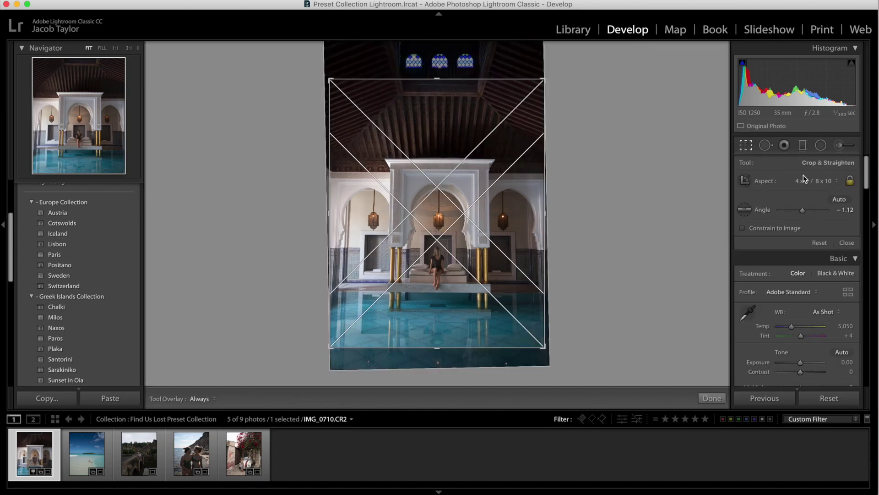
click(817, 182)
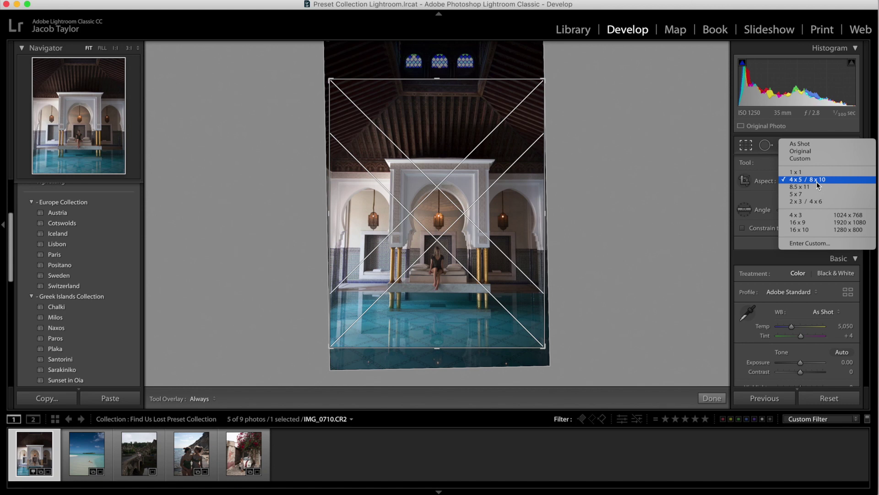
click(817, 182)
drag(802, 210, 802, 210)
key(Return)
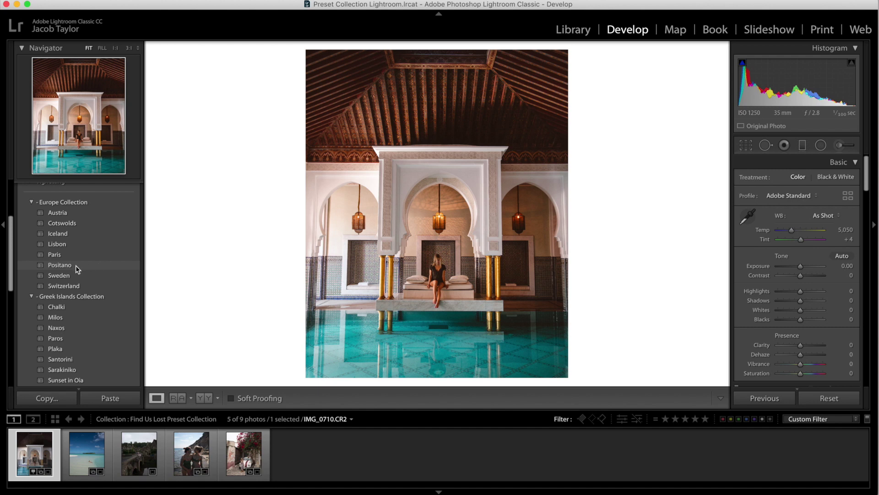
Apply Positano to the pool photo, cool Temp to 4,593 and raise Whites to +49.
click(76, 265)
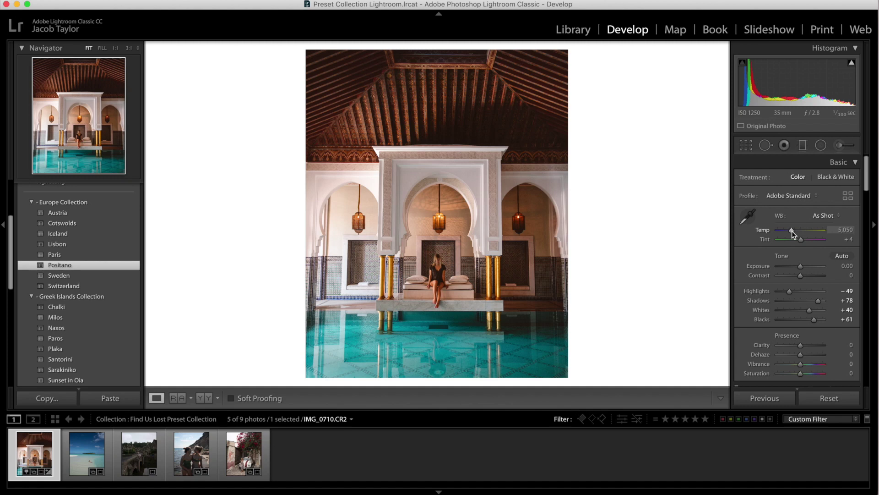
drag(793, 232, 792, 233)
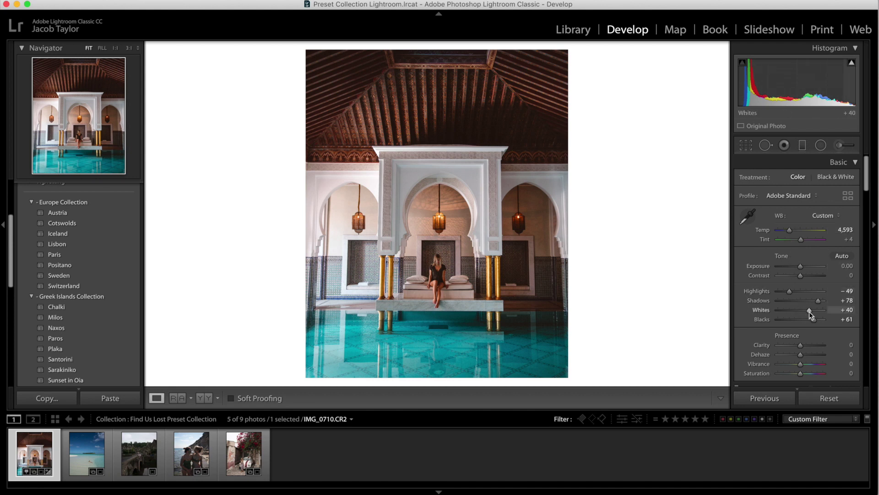
drag(809, 310, 816, 323)
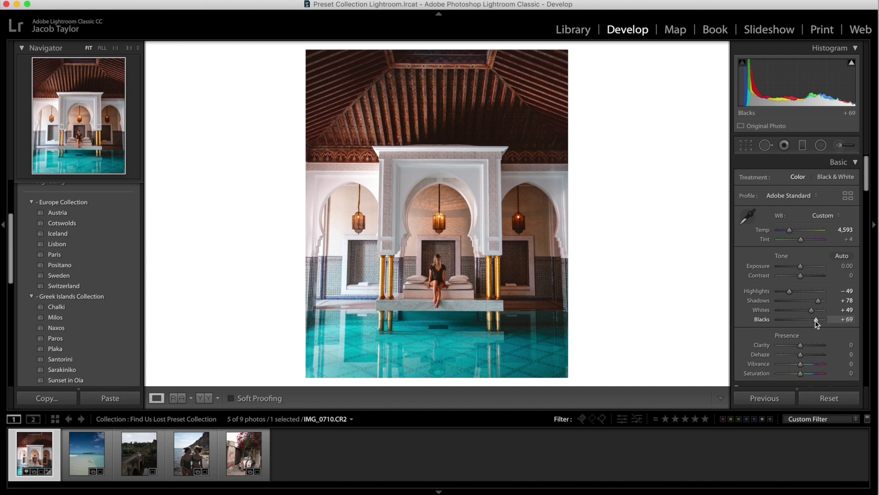
Compare the pool photo before and after, then open the island beach photo.
click(205, 398)
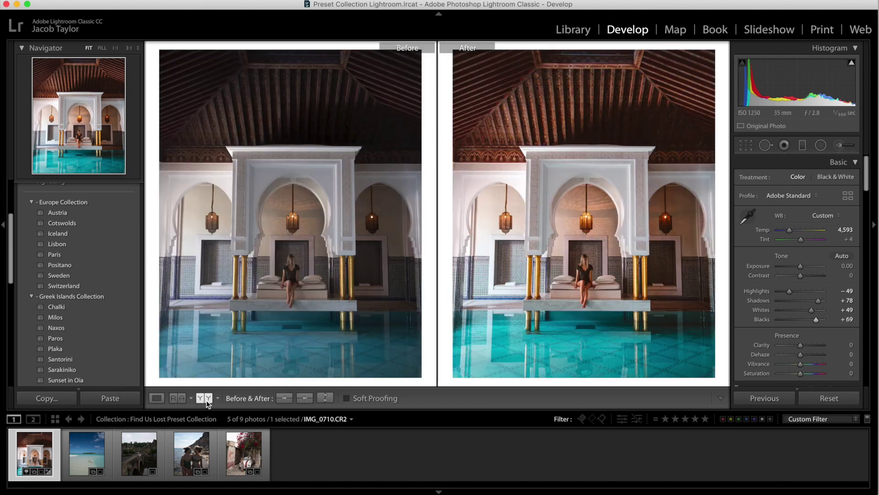
click(157, 398)
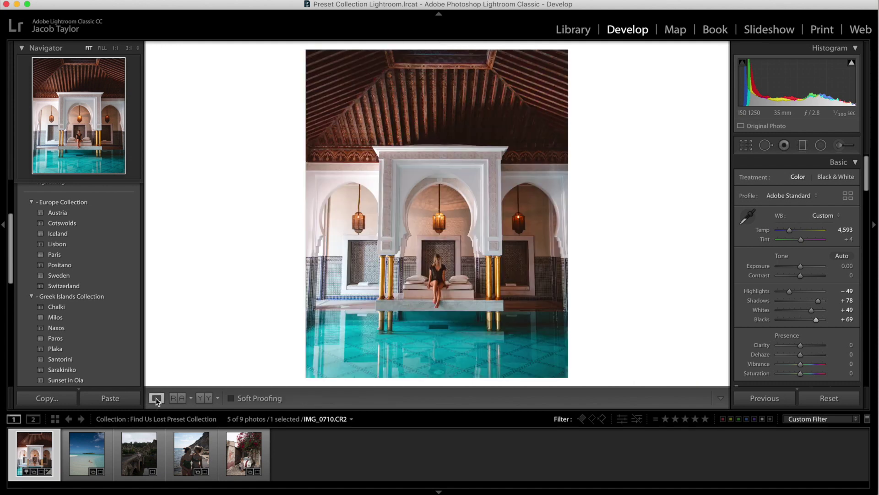
click(109, 446)
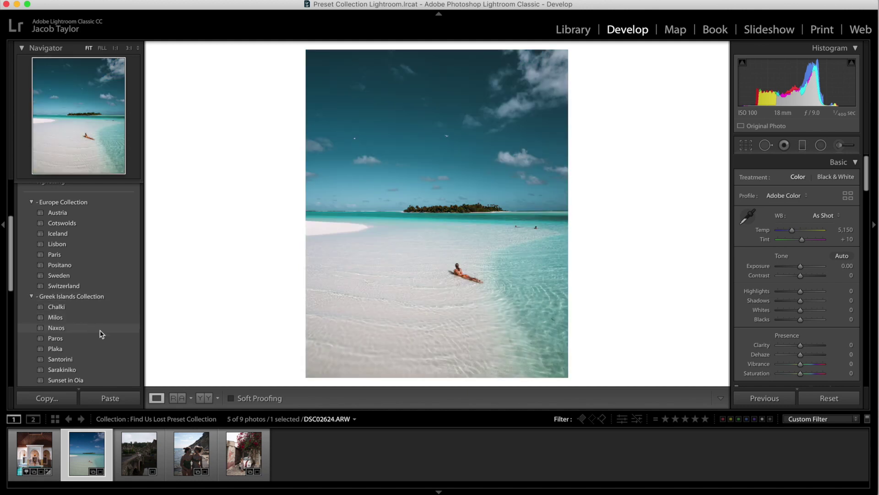
Apply the Naxos preset to the beach photo, set Whites to +37, and zoom in on the swimmers.
click(75, 331)
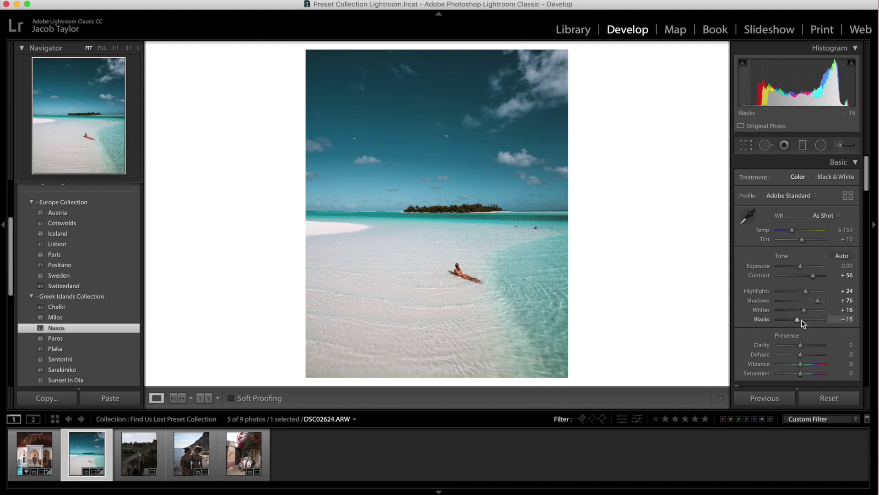
drag(805, 310, 810, 311)
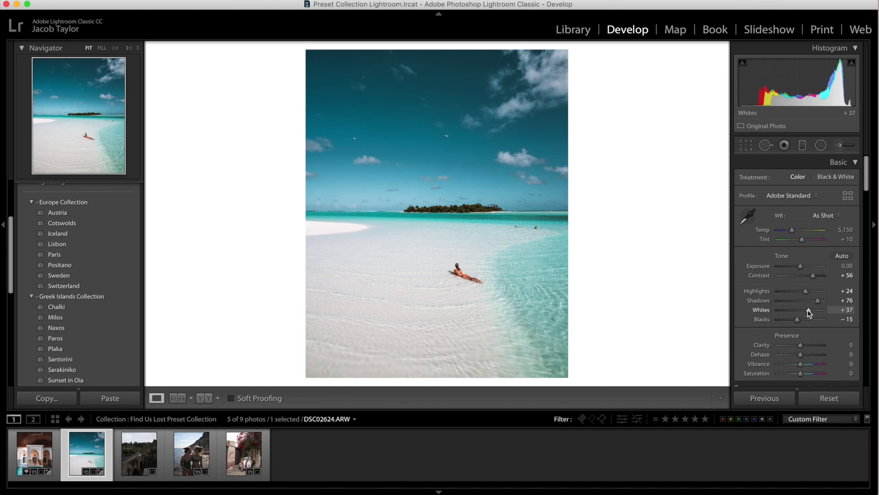
click(530, 221)
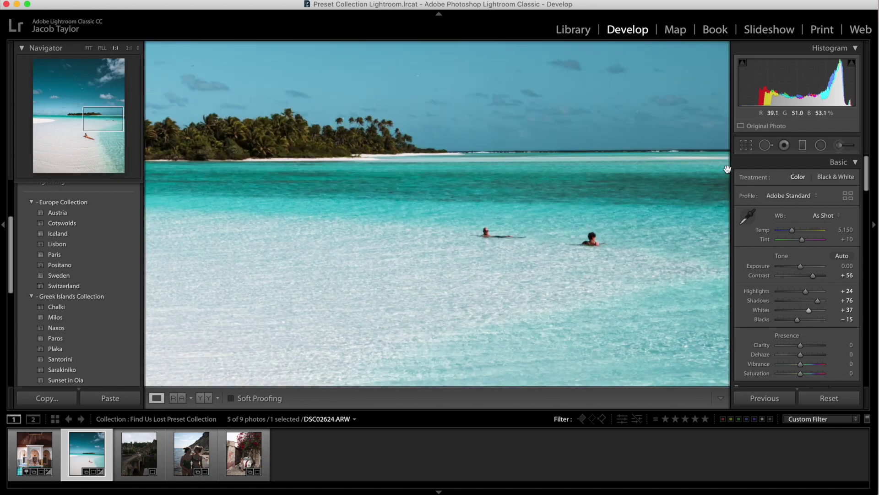
Paint out the left swimmer with a small Heal brush, sourcing from cleaner water.
click(766, 145)
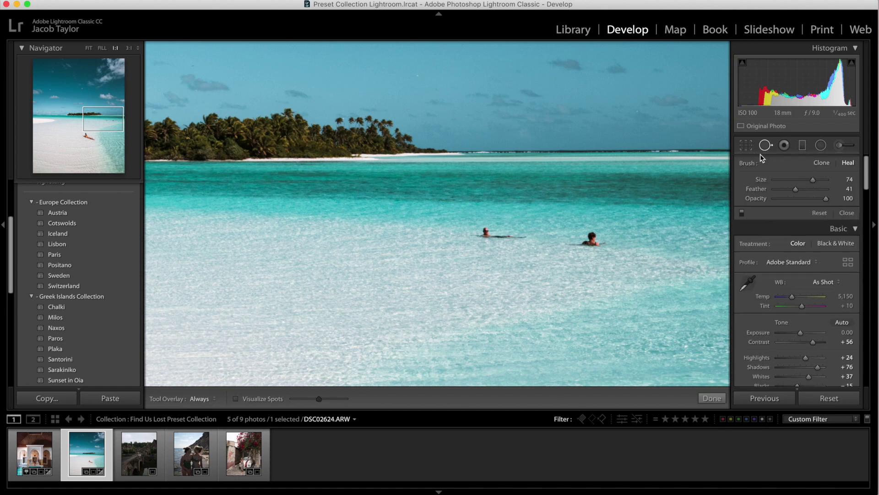
drag(813, 180, 813, 180)
click(487, 229)
drag(491, 231, 523, 231)
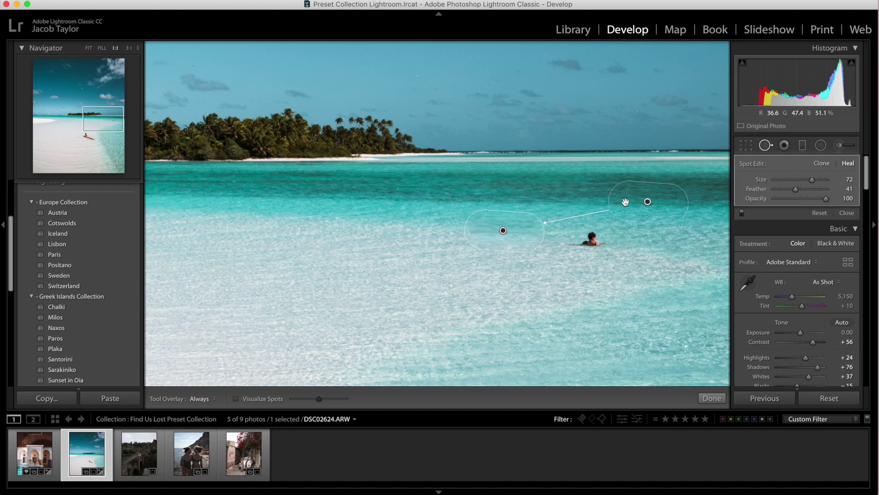
mouse_move(648, 201)
mouse_down()
mouse_move(471, 208)
mouse_move(420, 228)
mouse_up()
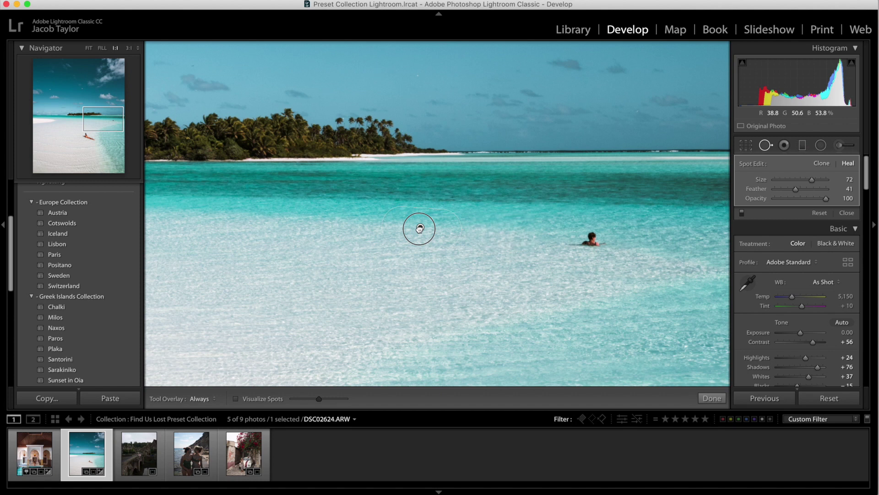
Heal the remaining swimmer using clean water below as source, then finish spot removal.
click(592, 240)
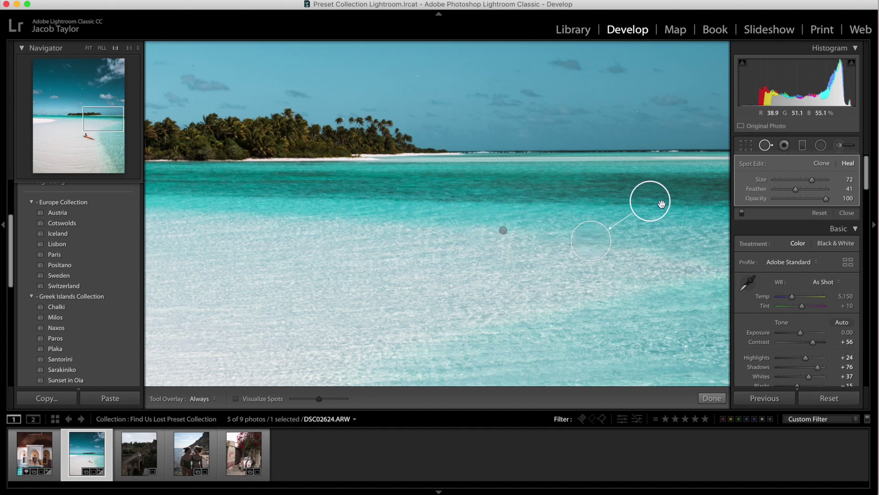
drag(663, 205, 662, 240)
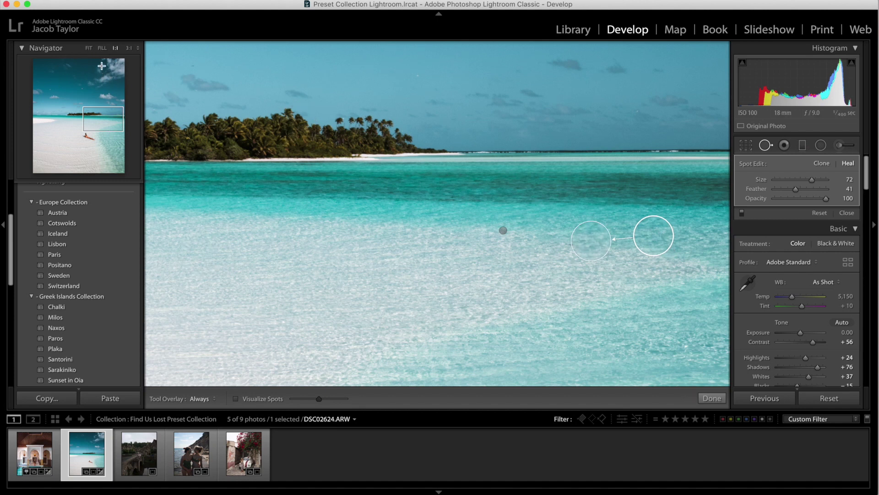
click(89, 49)
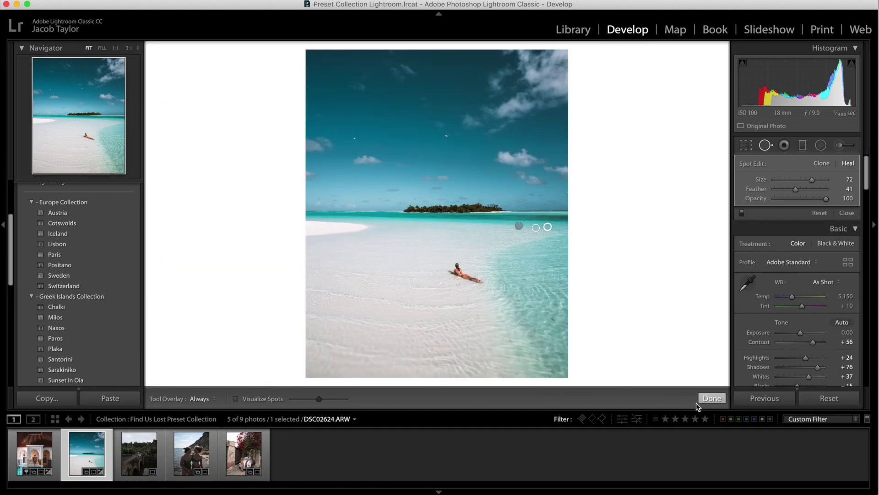
click(710, 398)
Check the beach photo in Before & After view, then open the stone bridge village photo.
click(210, 398)
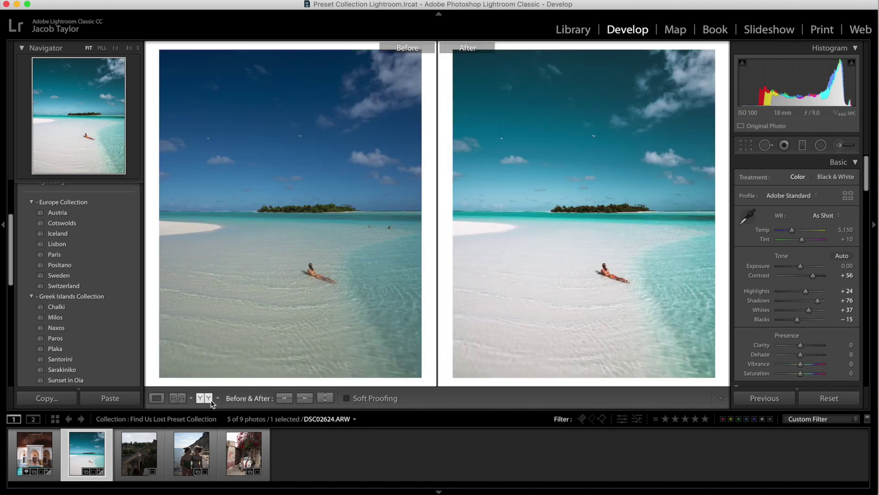
click(156, 398)
click(161, 444)
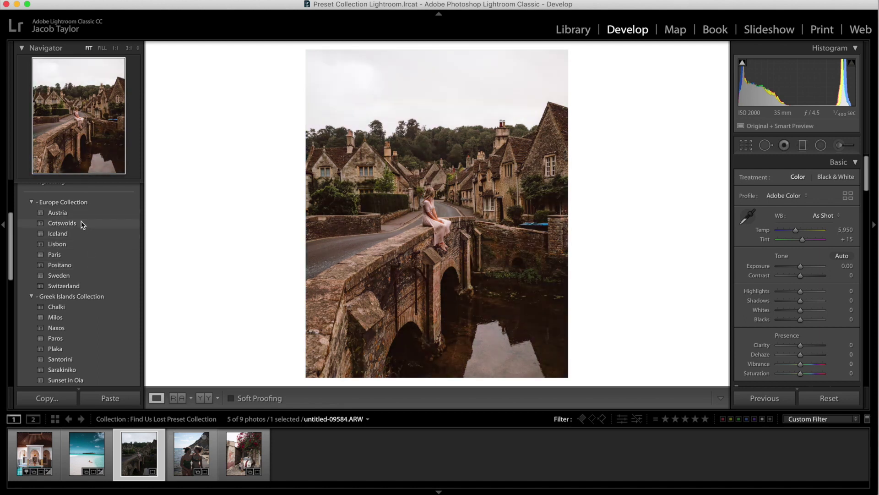
Apply Cotswolds to the bridge photo with Temp 5,291, Blacks +88 and Highlights -39.
click(83, 224)
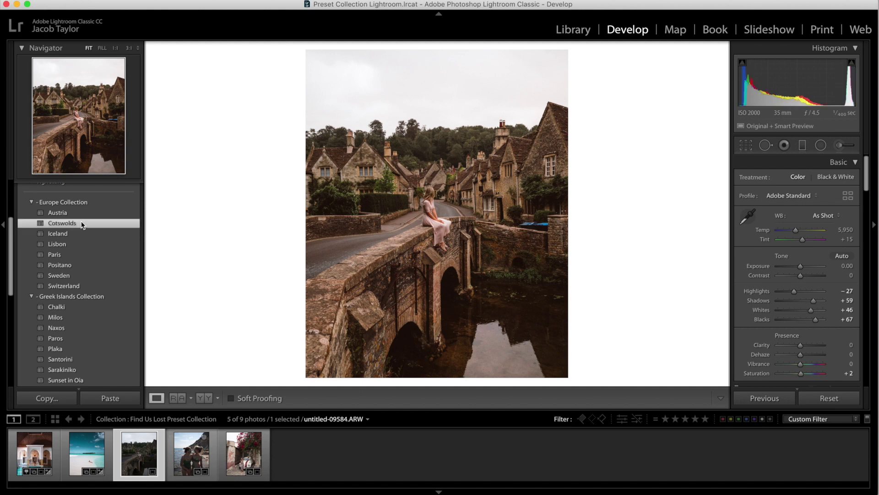
click(797, 230)
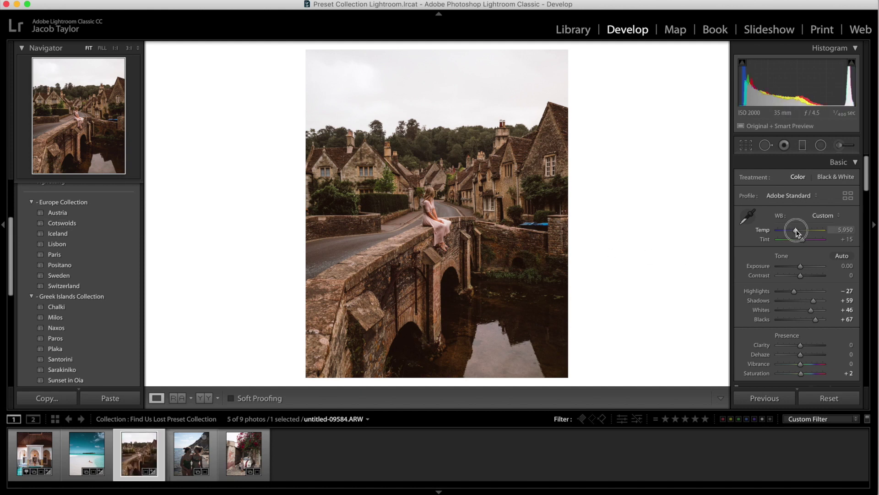
drag(796, 229, 794, 232)
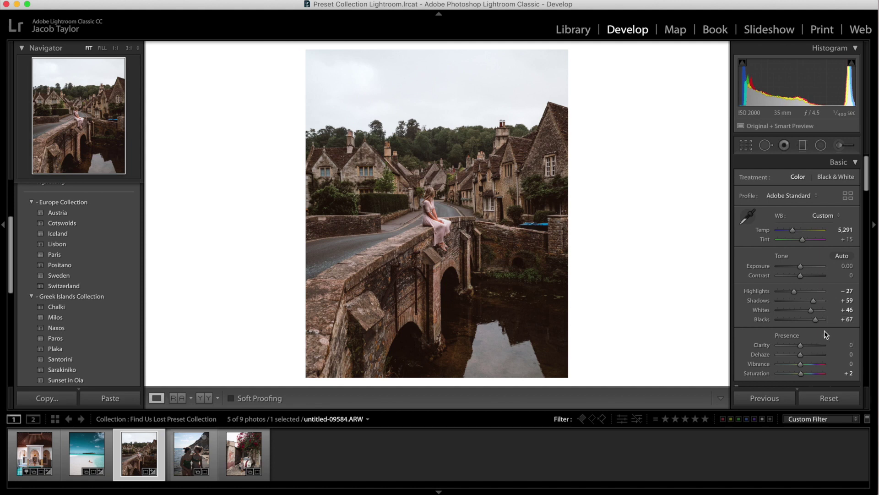
drag(816, 319, 820, 320)
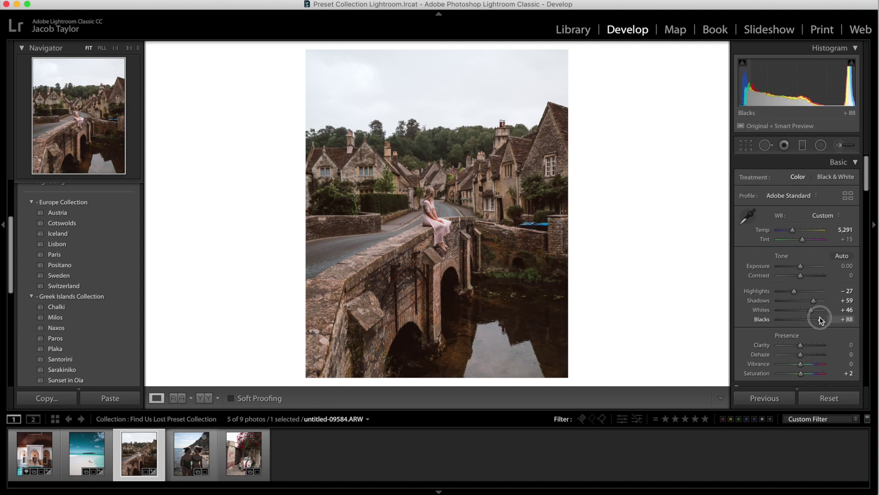
mouse_move(794, 291)
mouse_down()
mouse_move(769, 294)
mouse_move(793, 292)
mouse_up()
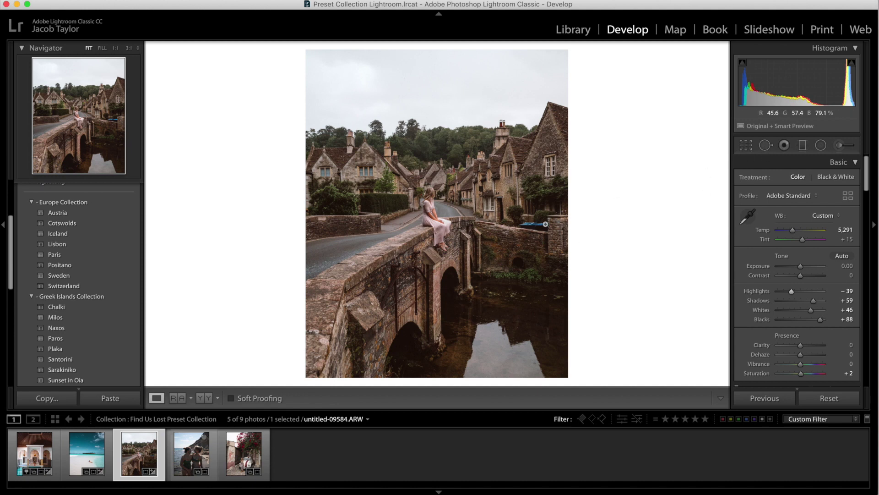
Zoom to the blue bins and inspect the Adjustment Brush mask covering them.
click(539, 230)
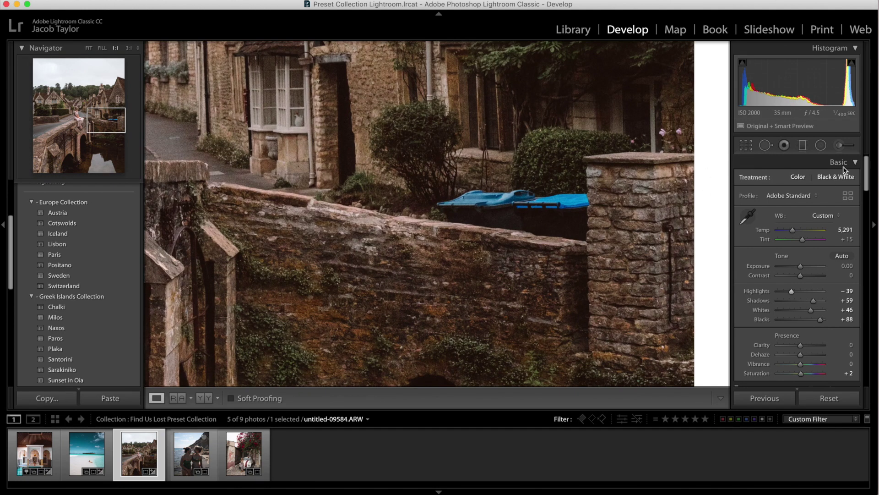
click(841, 145)
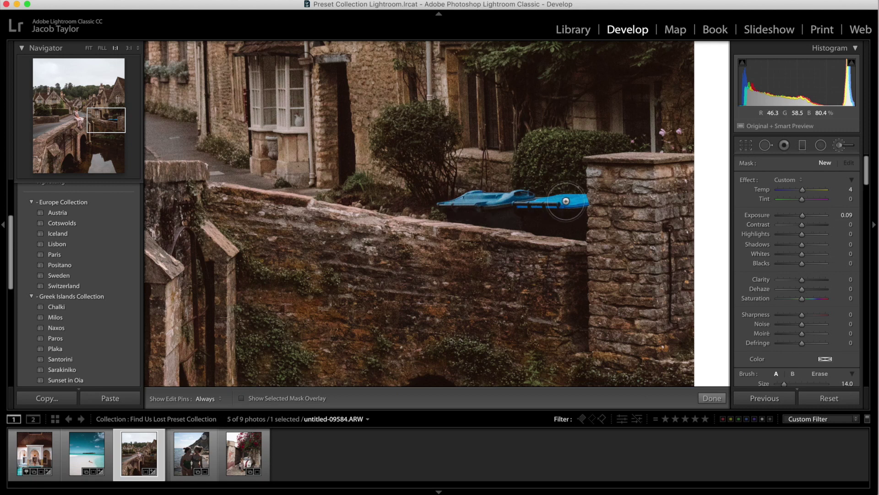
key(h)
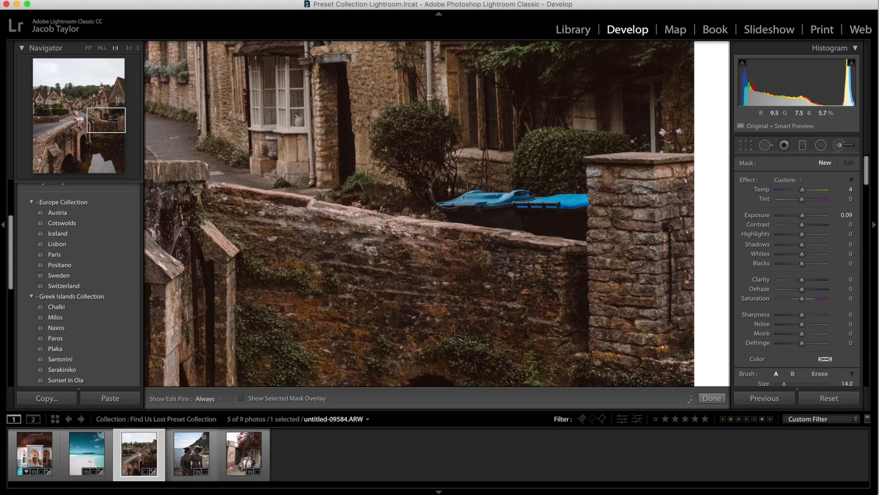
key(h)
click(241, 398)
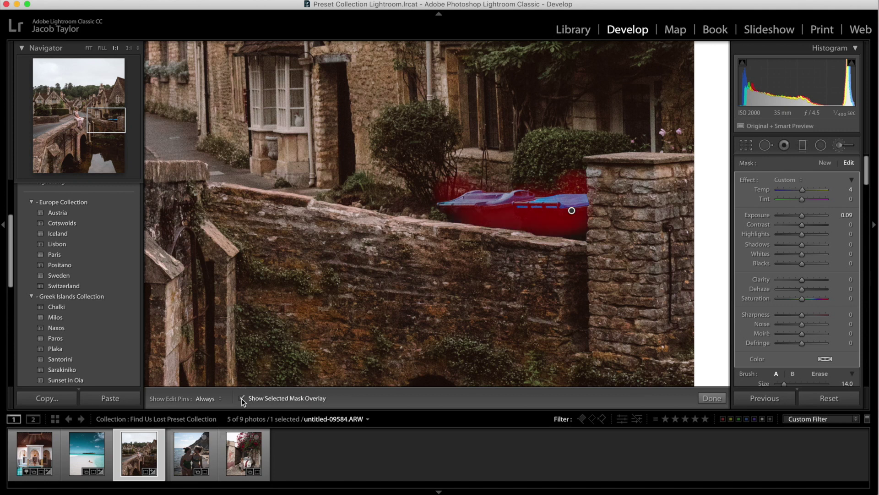
click(241, 399)
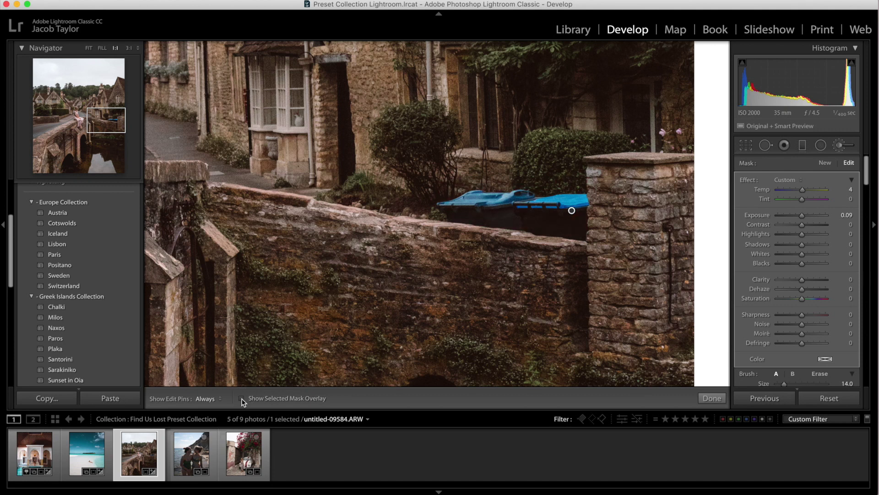
Set the bin mask to Exposure -1.07 and Saturation -86, then finish the brush.
drag(802, 215, 796, 217)
drag(802, 298, 782, 298)
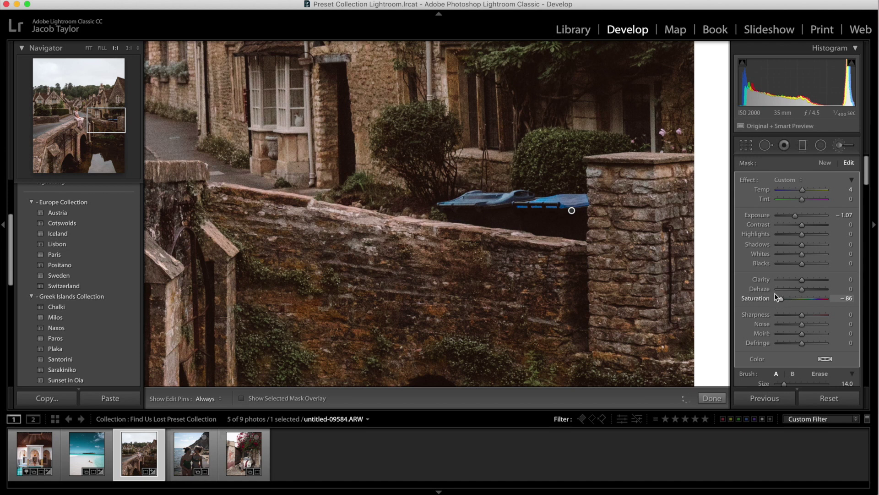
key(h)
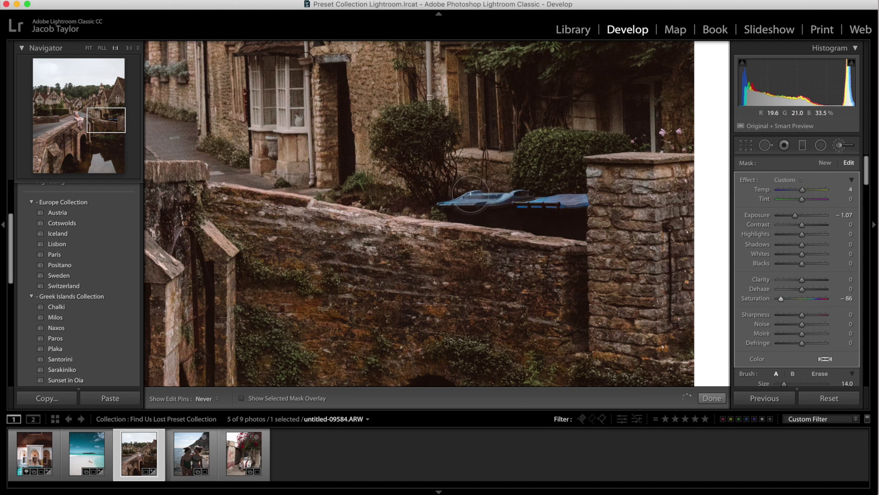
key(h)
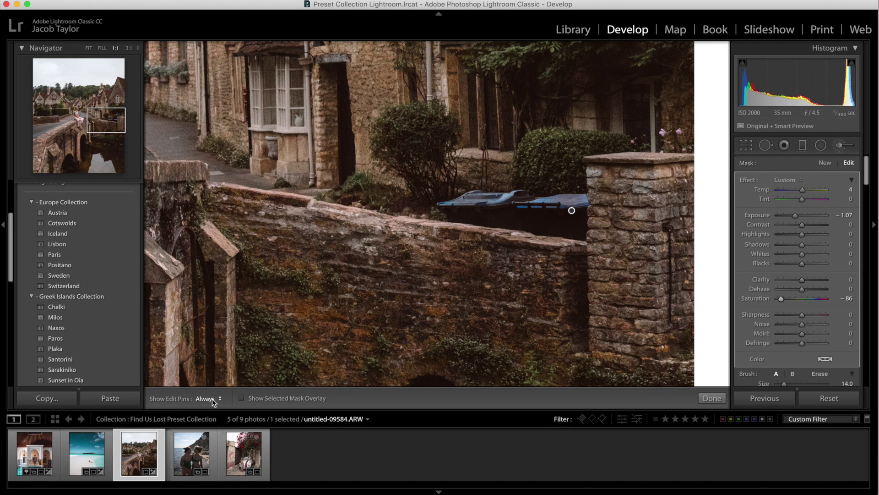
click(712, 399)
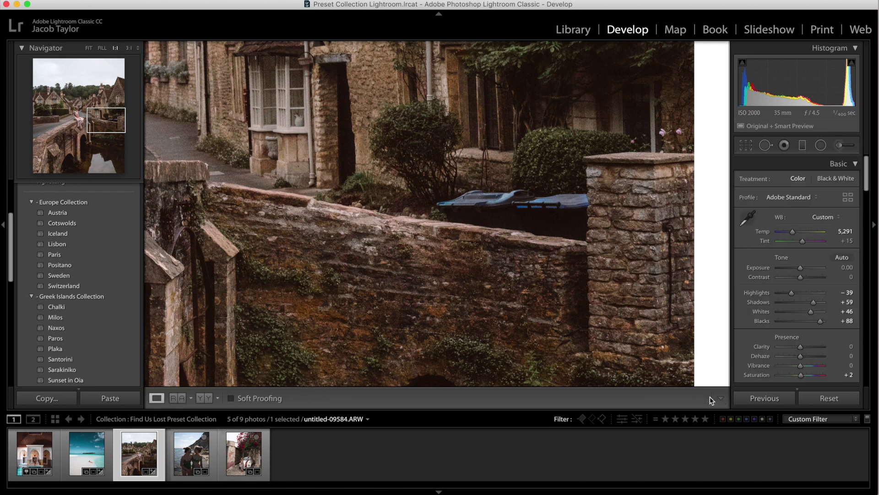
Fit the bridge photo in view and compare the edit against the original in Before/After.
click(89, 49)
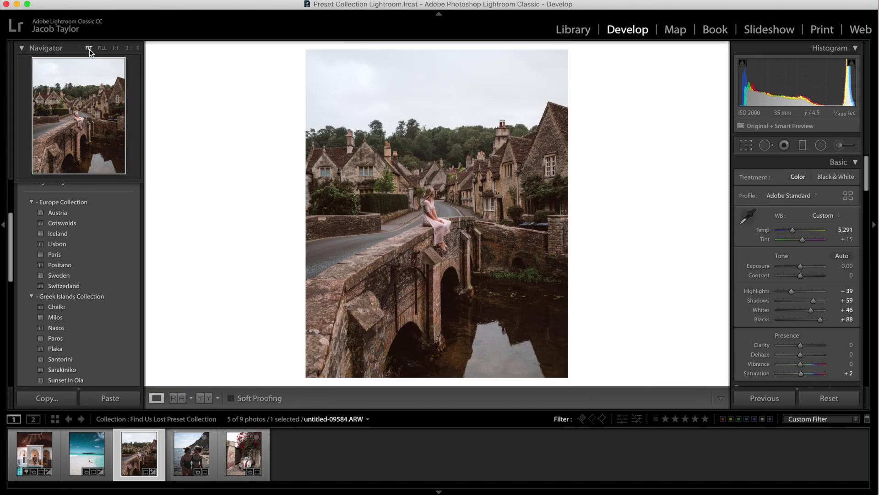
click(207, 398)
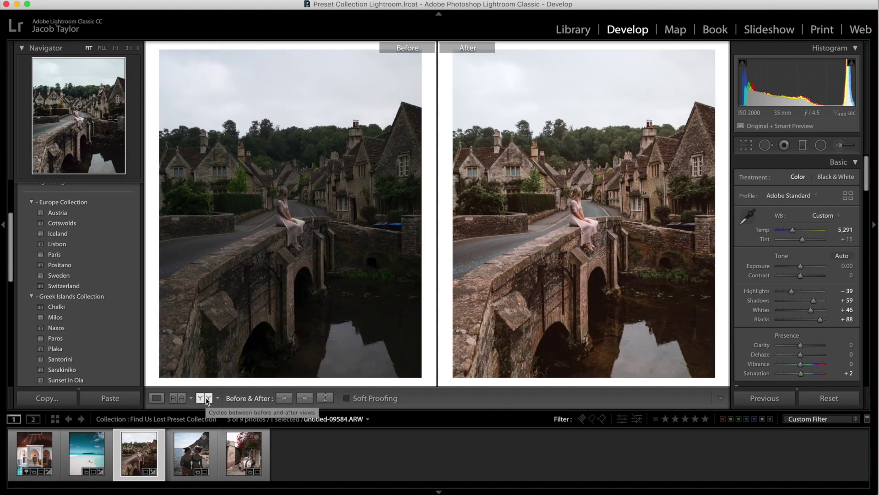
click(157, 398)
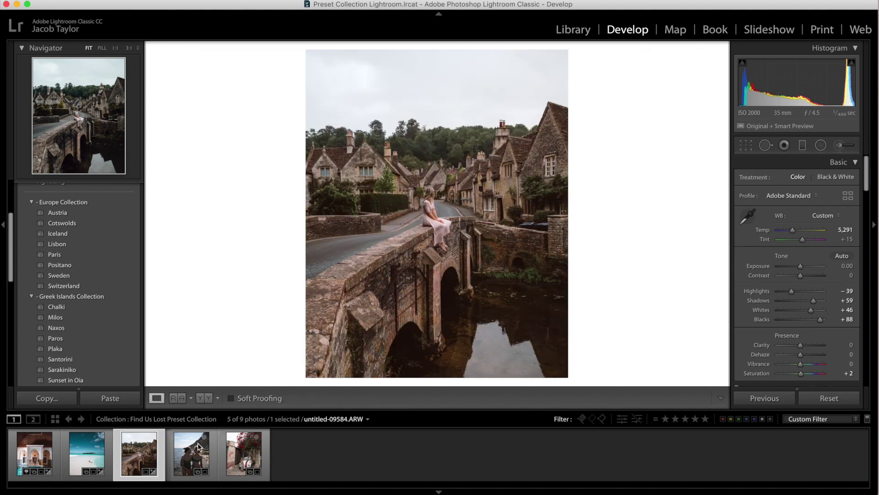
Open the two-women beach photo and apply Plaka from the Greek Islands Collection.
click(211, 458)
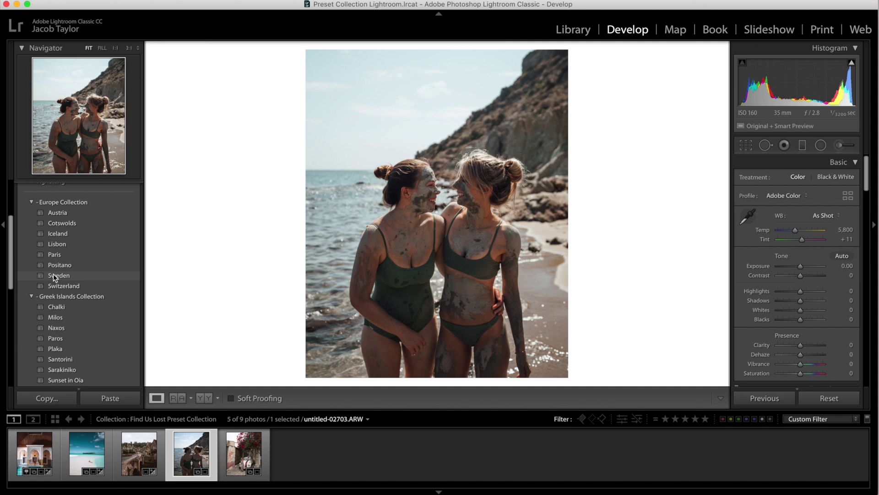
click(62, 348)
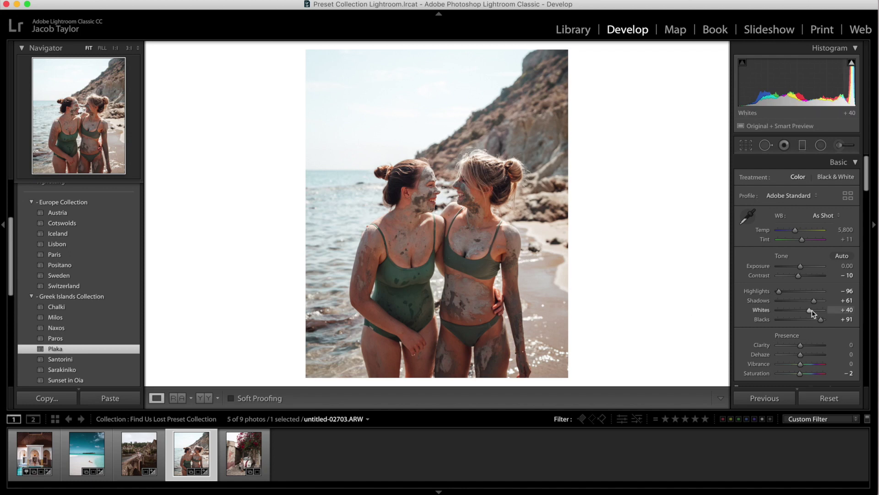
scroll(812, 310, down, 5)
In HSL/Color, adjust the orange tones and lower Blue Luminance to +7 to darken the sky.
scroll(812, 310, down, 6)
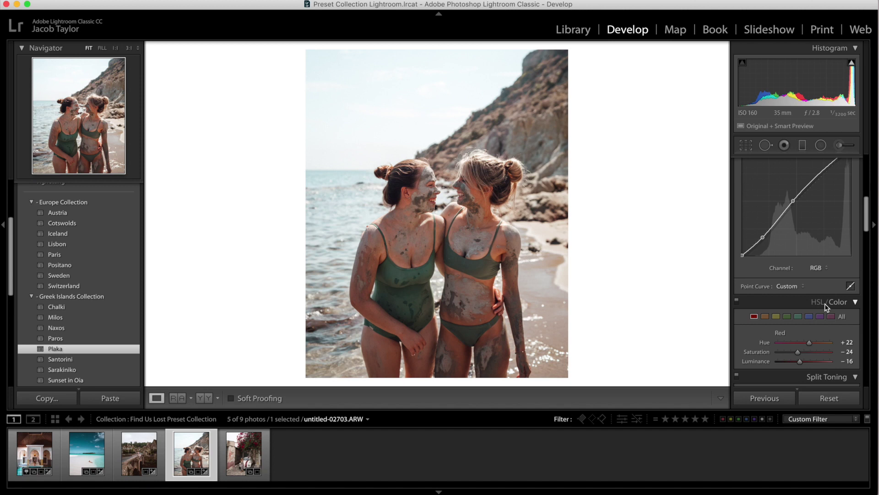
click(766, 316)
mouse_move(798, 360)
mouse_down()
mouse_move(791, 361)
mouse_move(799, 361)
mouse_up()
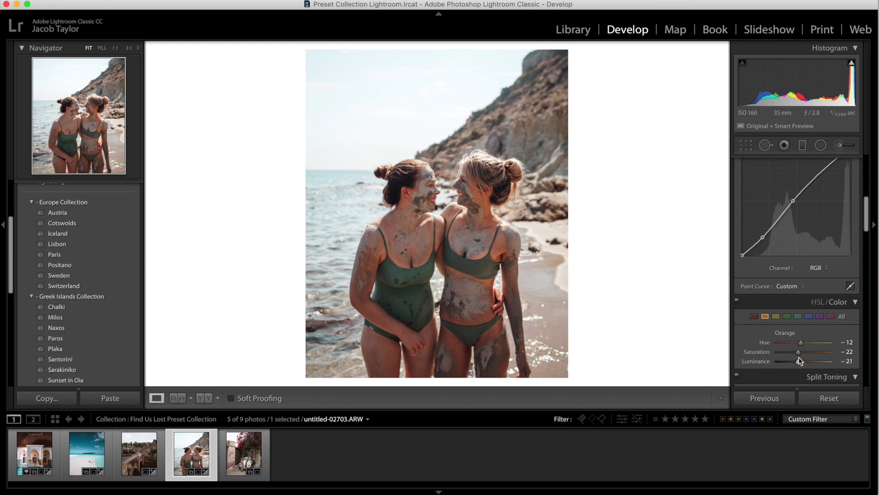
click(810, 316)
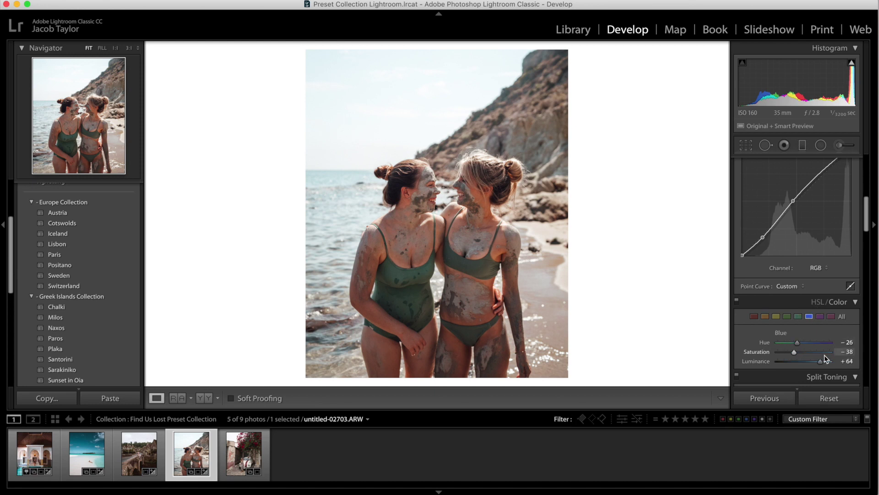
drag(821, 361, 807, 362)
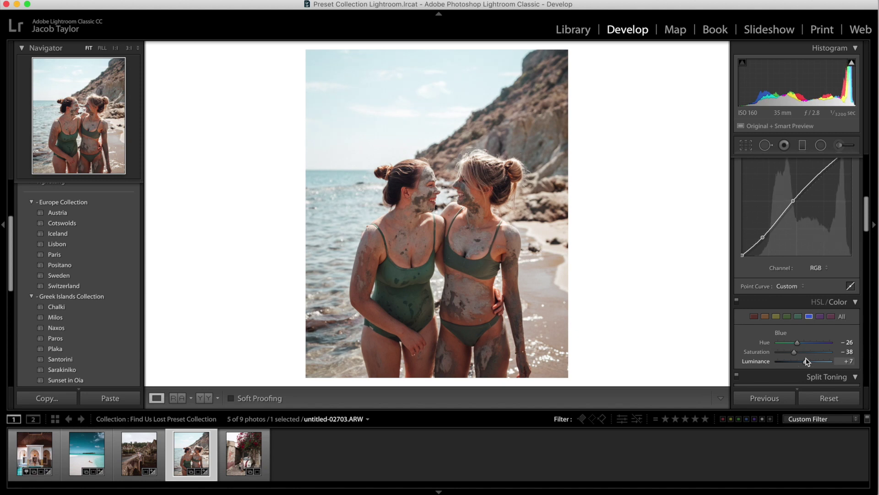
Compare the beach photo before and after, then move to the red-flowers Beetle photo.
click(207, 398)
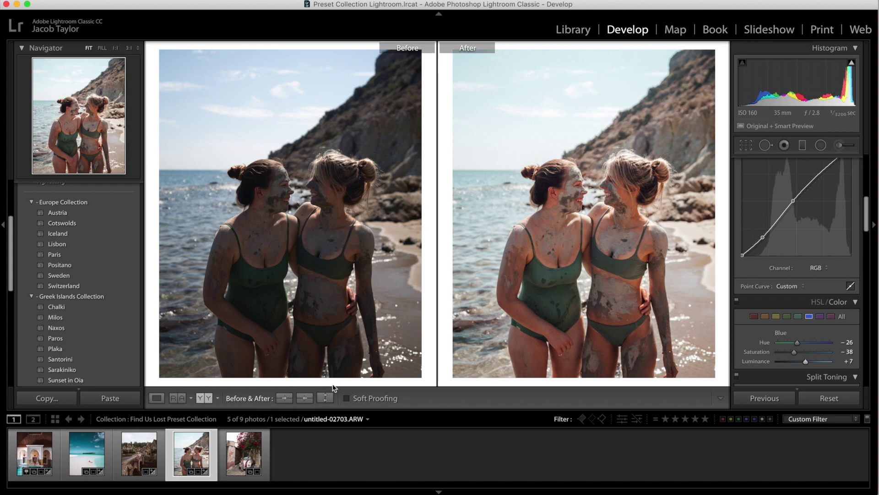
click(159, 399)
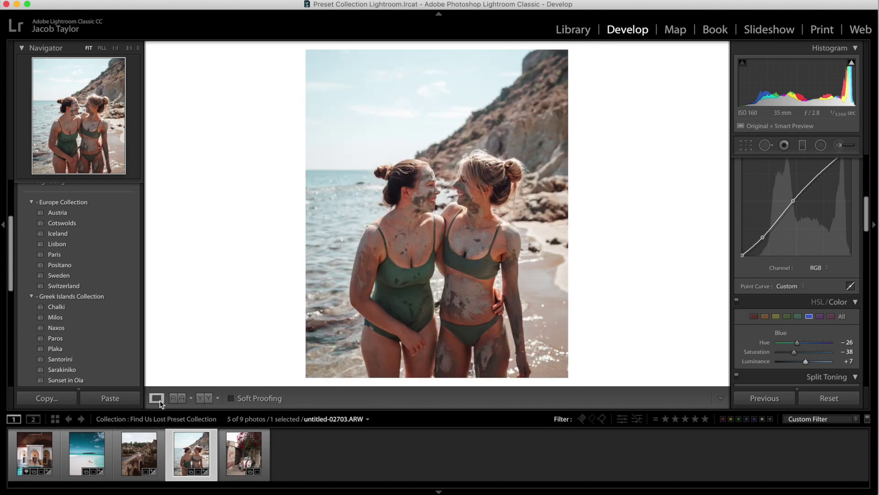
click(267, 457)
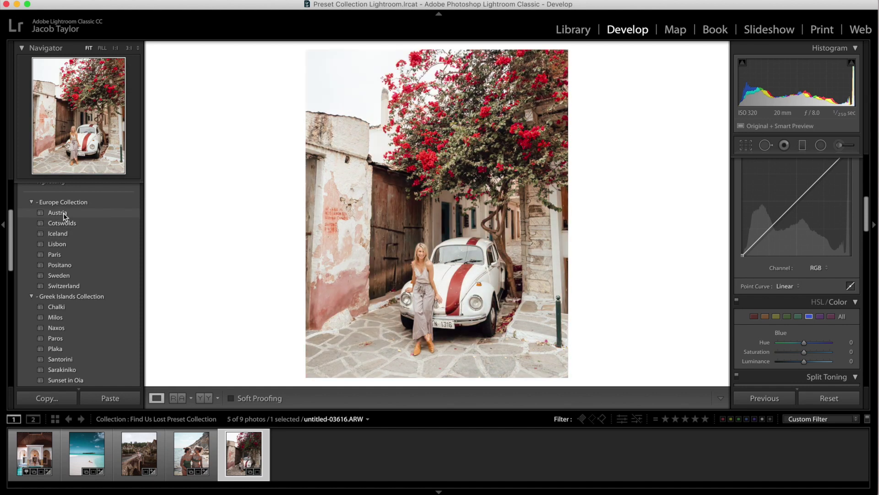
Apply the Austria preset, then set Exposure -0.70, Shadows +52, Whites -82 and Blacks +75.
click(63, 214)
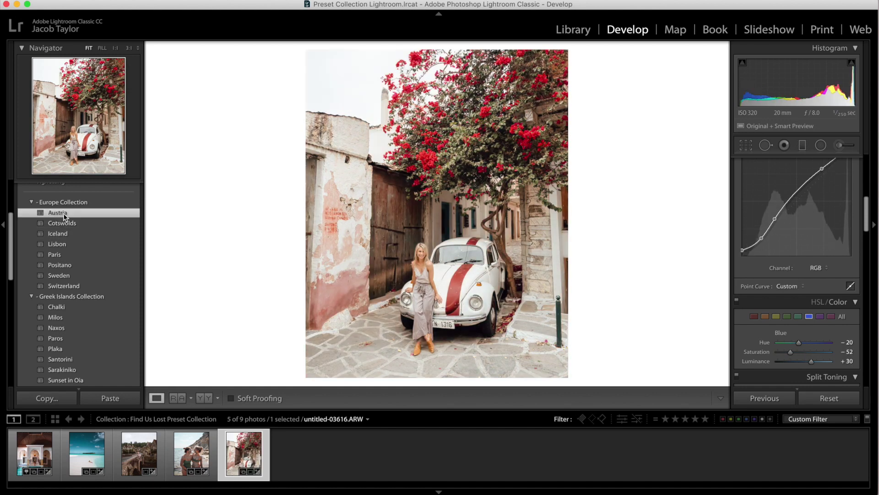
scroll(785, 214, up, 10)
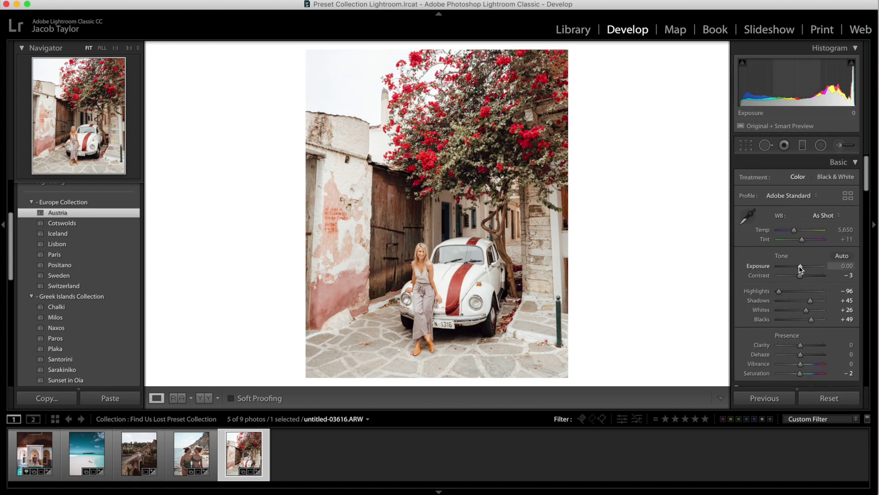
drag(800, 270, 797, 270)
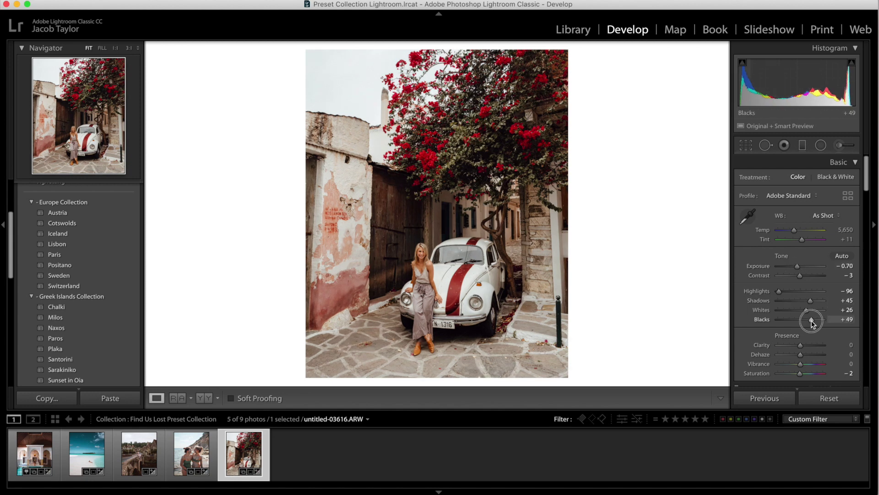
drag(811, 322, 782, 306)
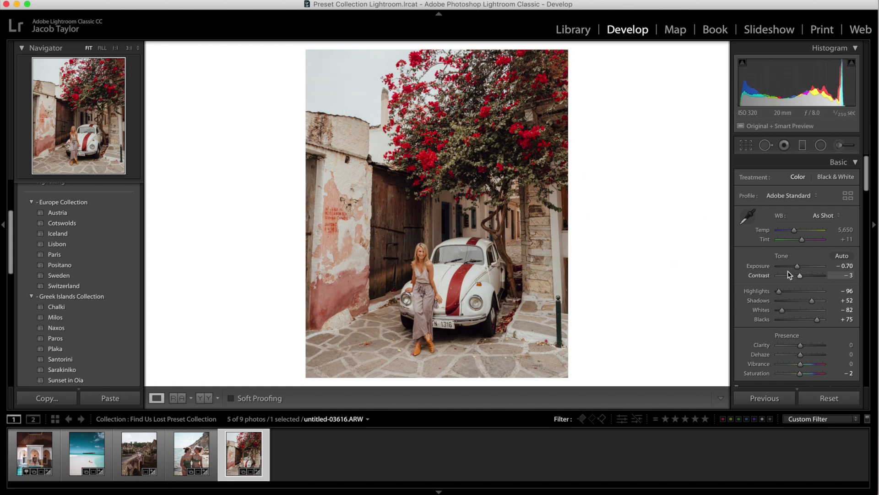
scroll(788, 272, down, 10)
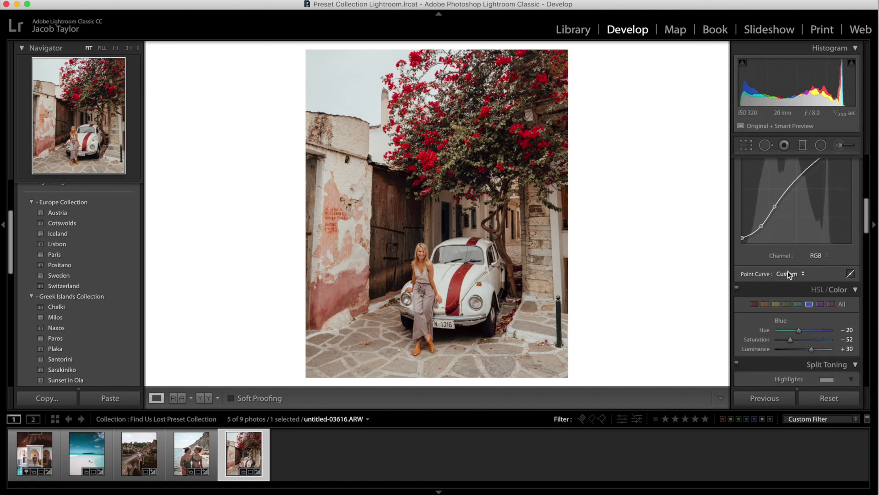
Set Red Saturation -38 and Red Luminance +70 to turn the bougainvillea pink, and compare before/after.
click(753, 304)
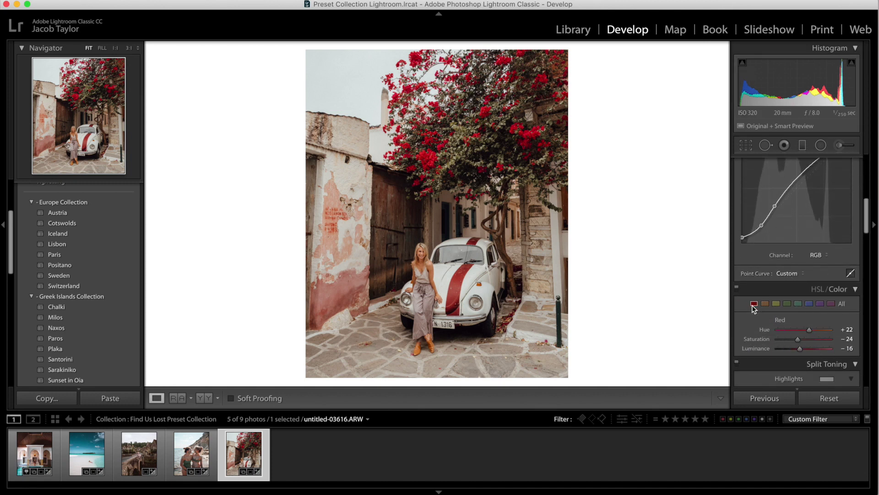
click(795, 340)
drag(795, 340, 823, 348)
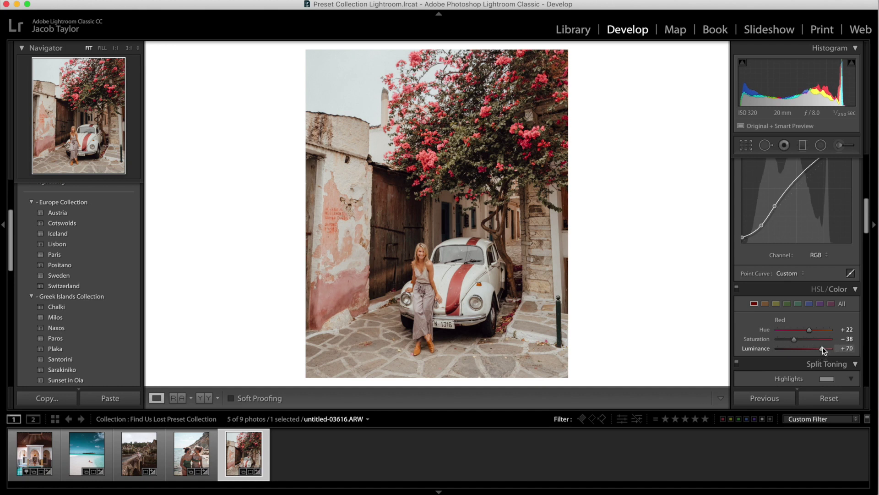
click(207, 398)
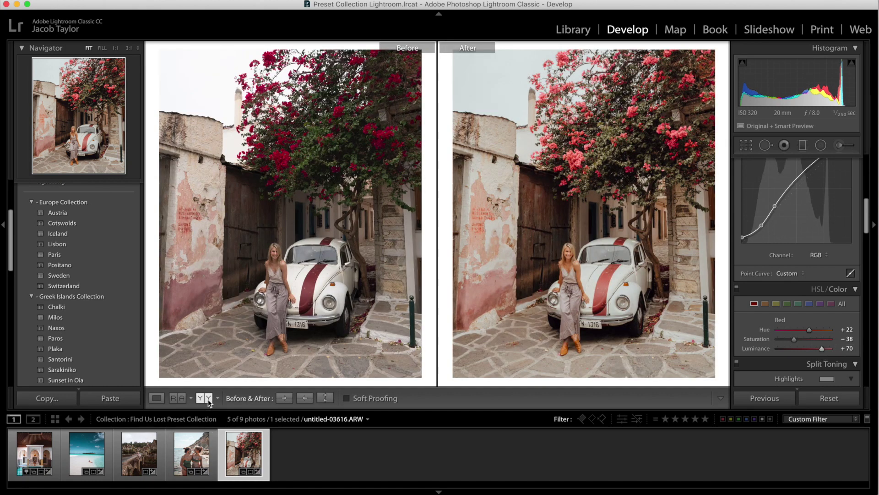
click(156, 398)
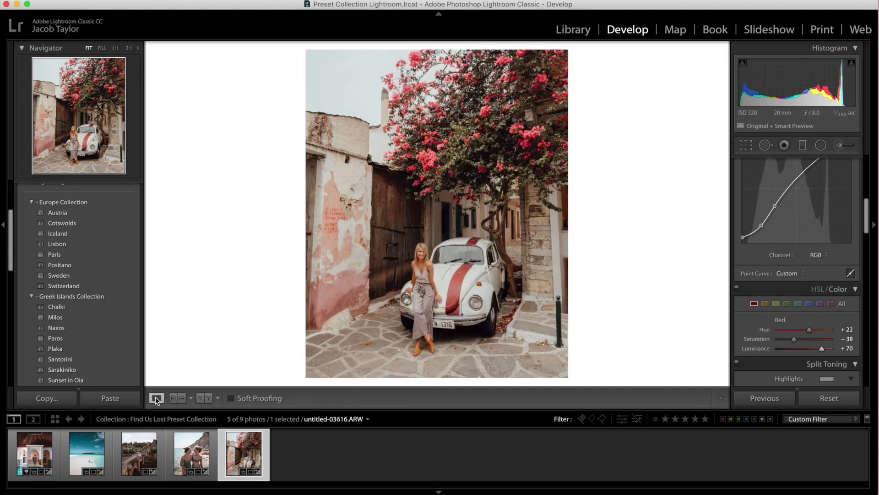